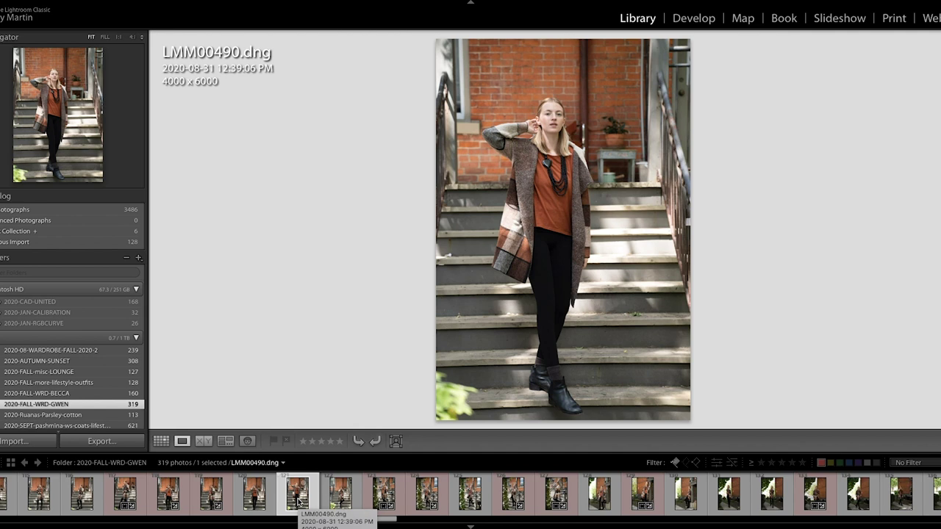
Reject LMM00490 and flag the next photo, LMM00493, as a pick.
key("x")
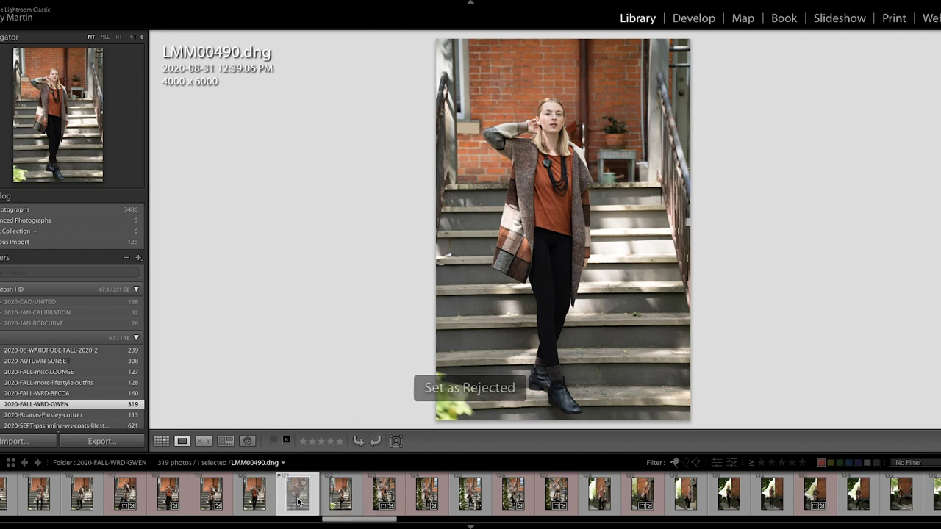
key("Right")
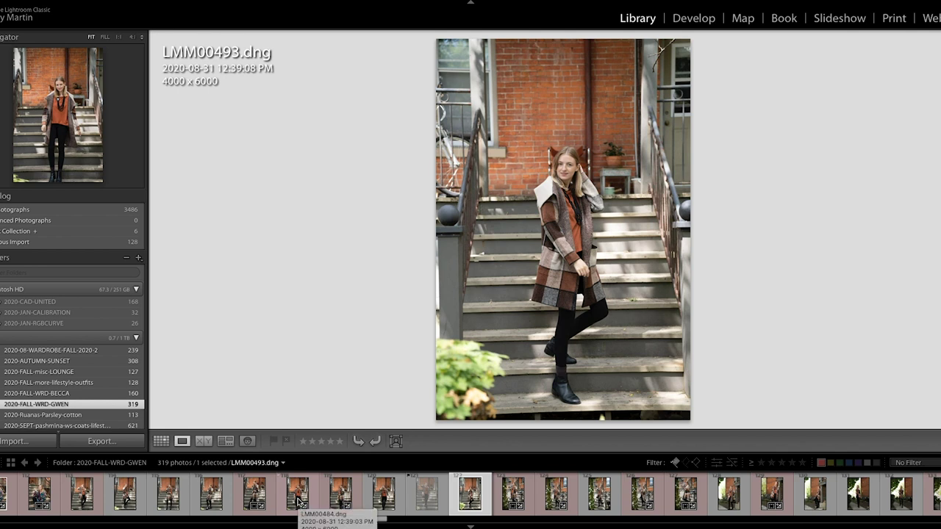
key("p")
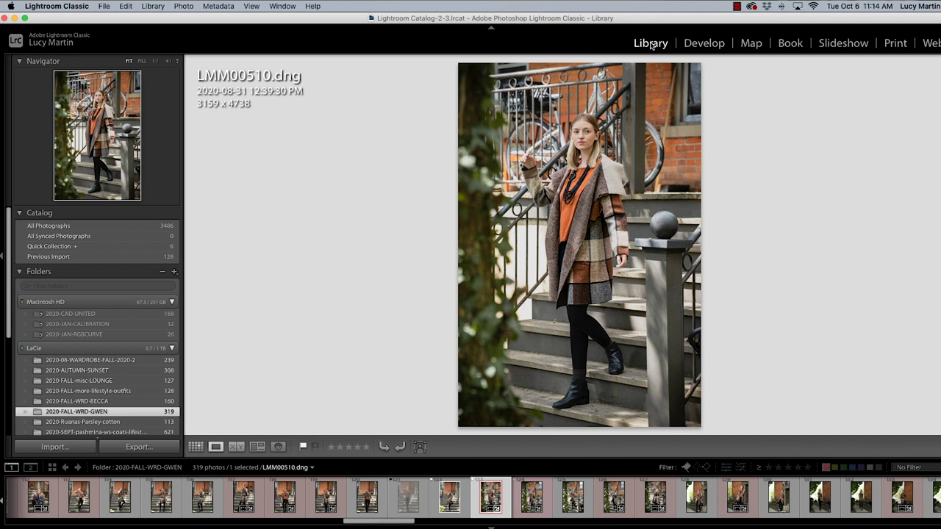
left_click(184, 6)
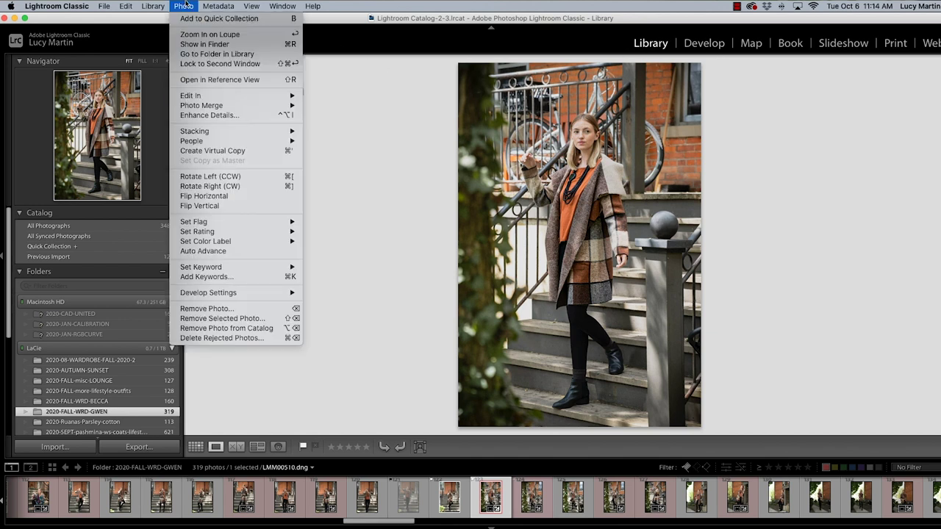
Enable Photo > Auto Advance, then cull onward to LMM00570, rejecting LMM00519.
left_click(200, 251)
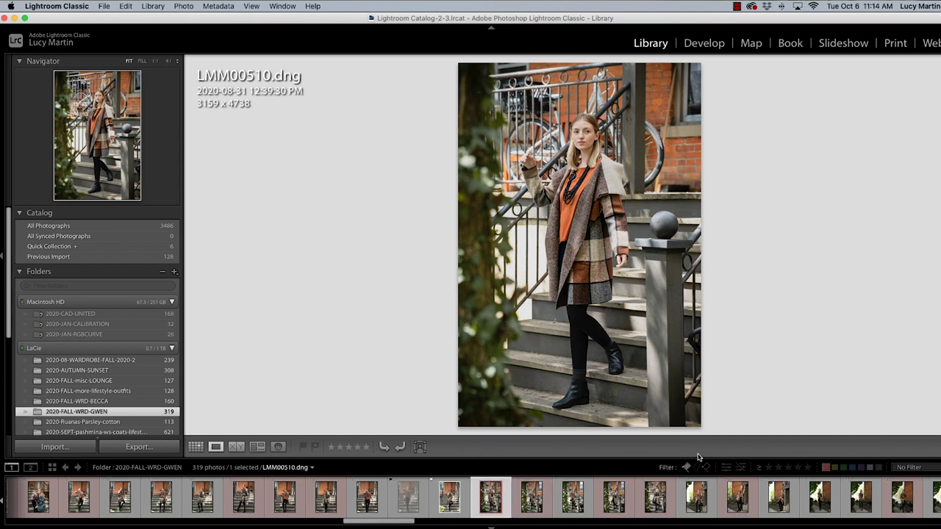
key("Right")
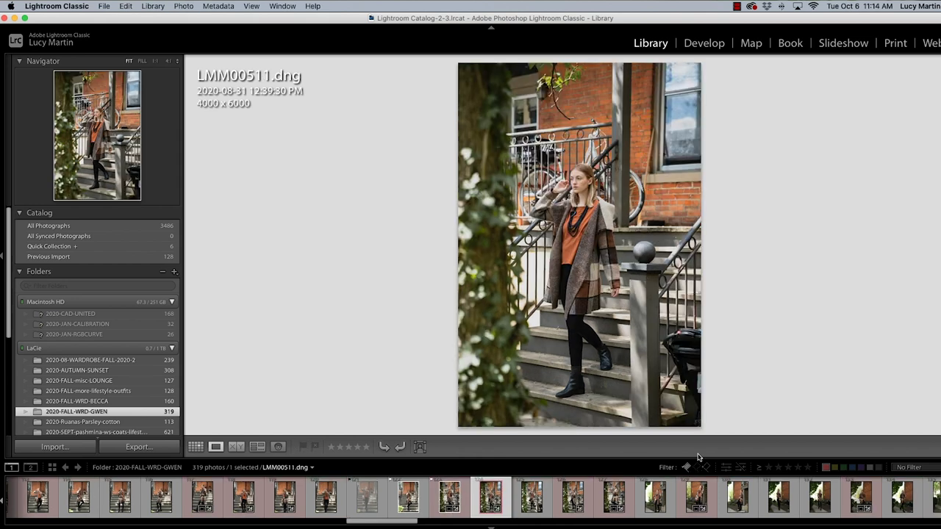
key("Right")
key("Right")
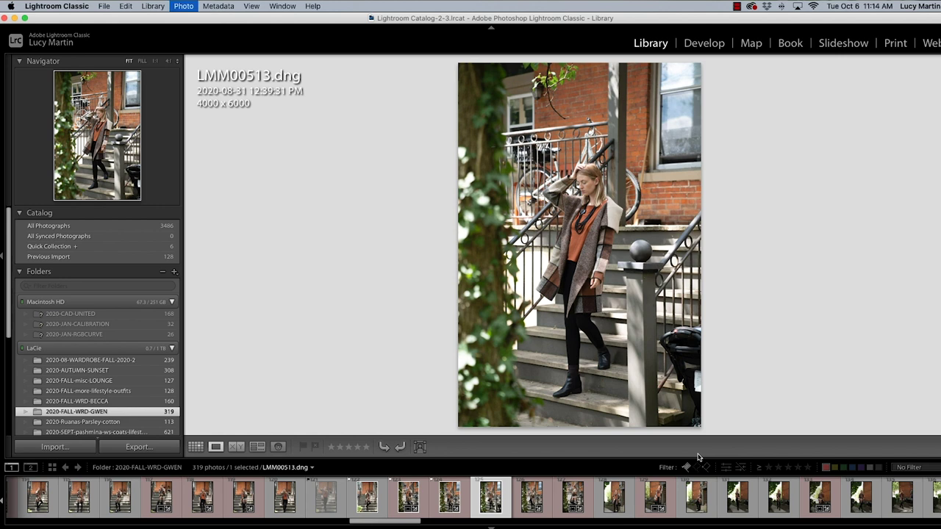
key("Right")
key("x")
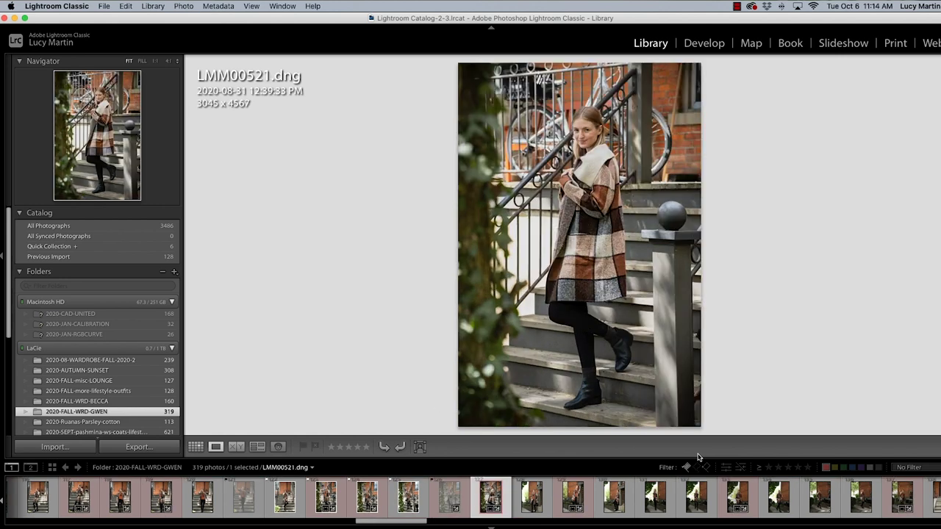
key("Right")
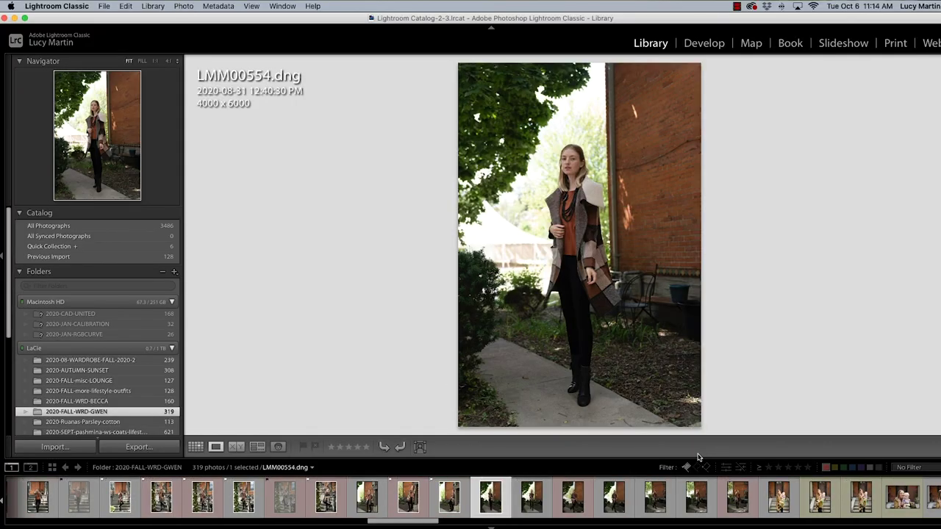
key("Right")
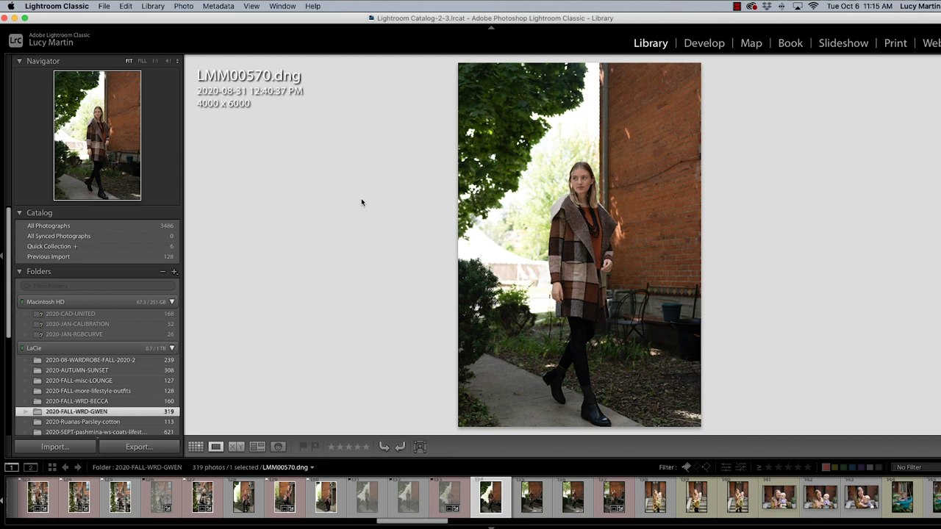
left_click(185, 6)
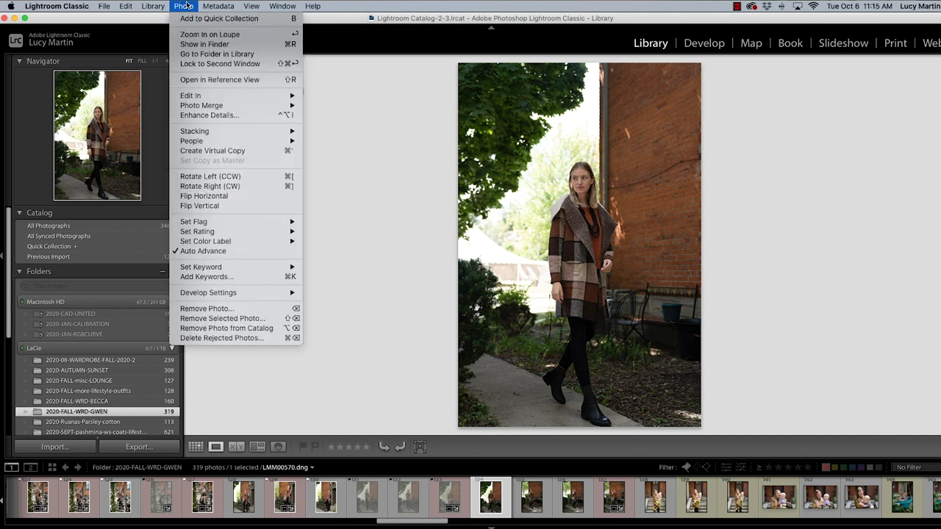
Delete the five rejected photos from the GWEN folder.
left_click(240, 338)
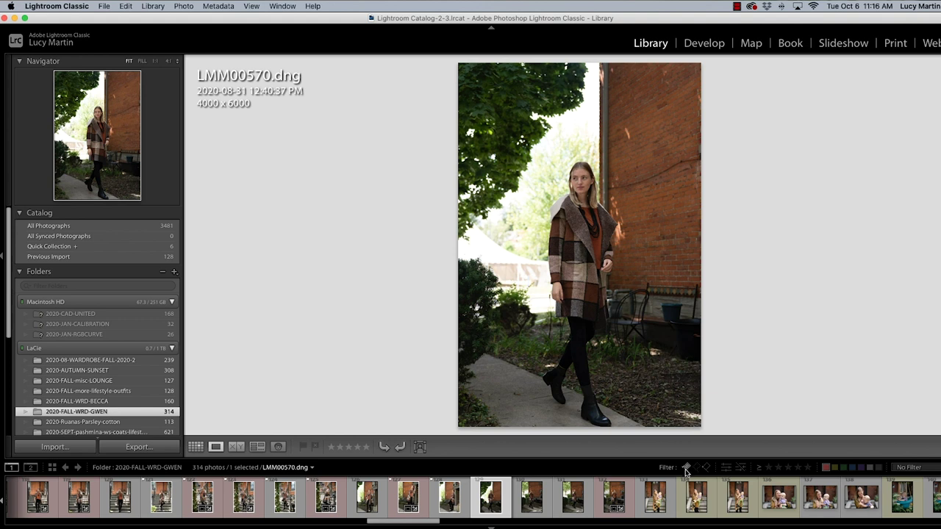
Filter the filmstrip to show only the 68 flagged picks.
left_click(685, 468)
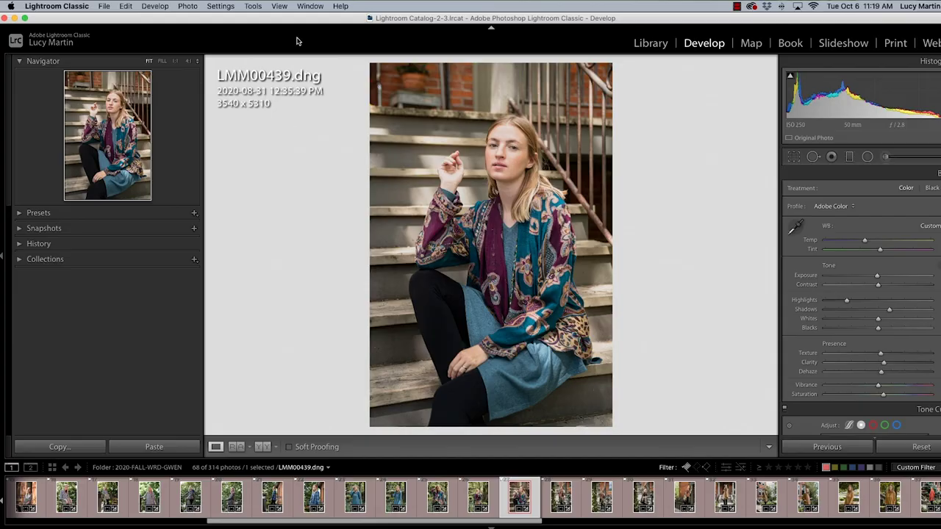
Show the Develop Module Shortcuts sheet from the Help menu over LMM00439.
left_click(341, 6)
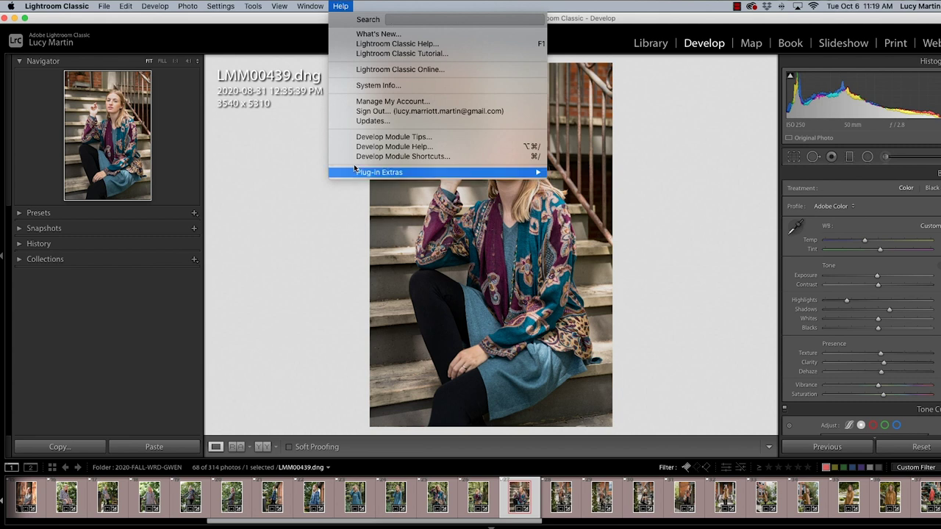
left_click(404, 157)
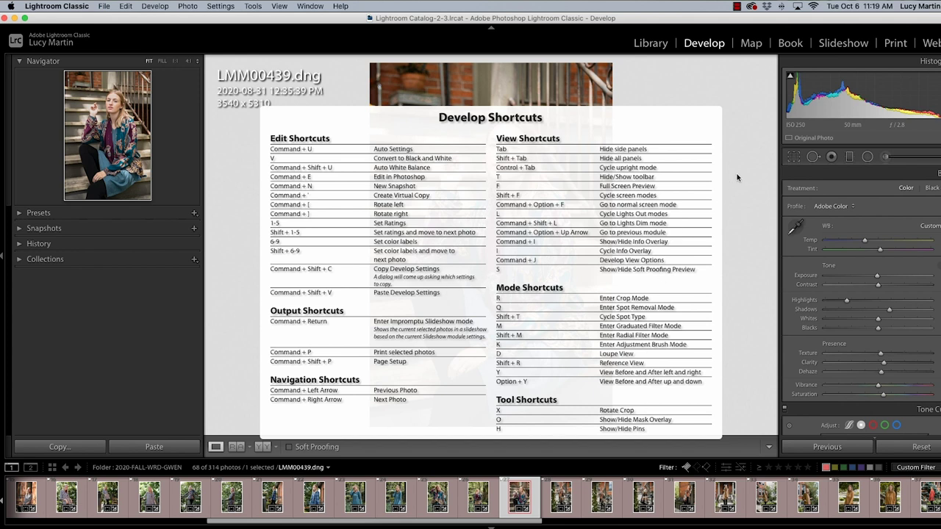
Dismiss the shortcuts sheet and straighten-crop LMM00439 to 3484 x 5226.
left_click(674, 198)
key("l")
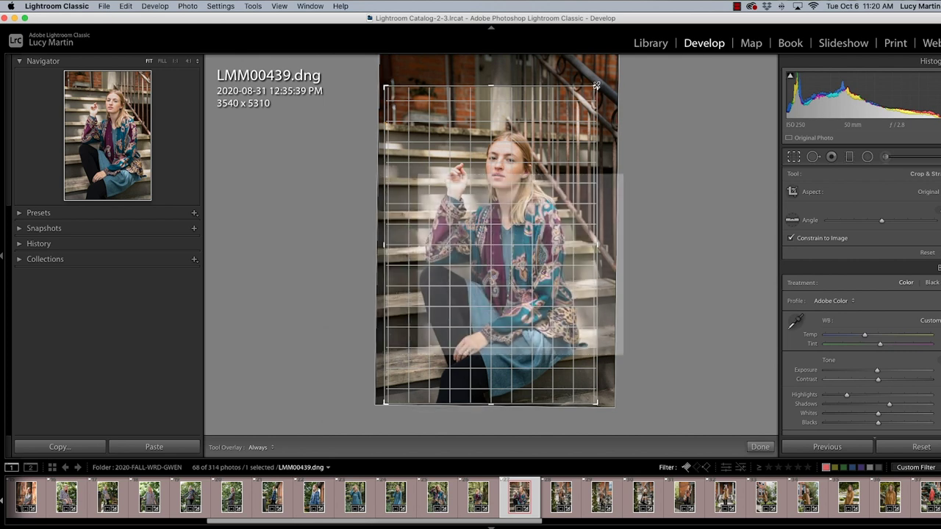
left_click_drag(596, 85, 599, 89)
left_click(760, 446)
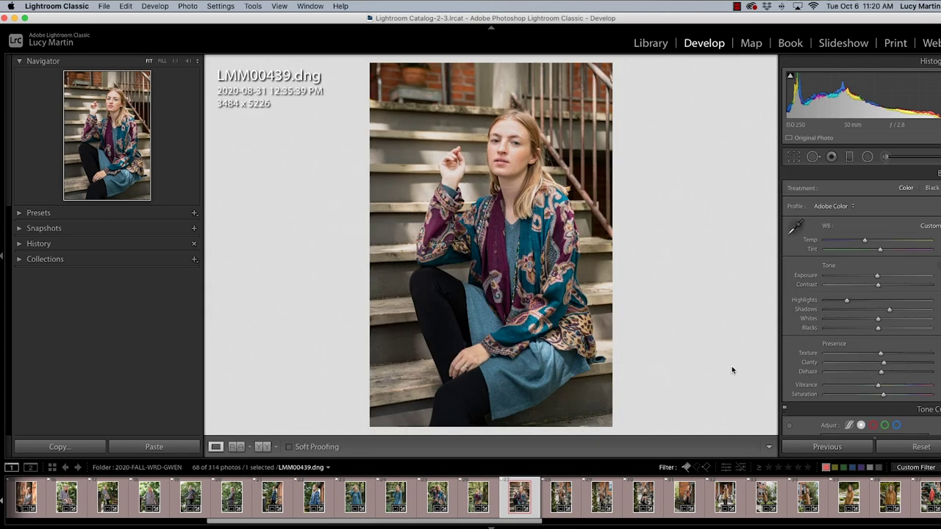
Add a graduated filter across the top of LMM00439.
key("q")
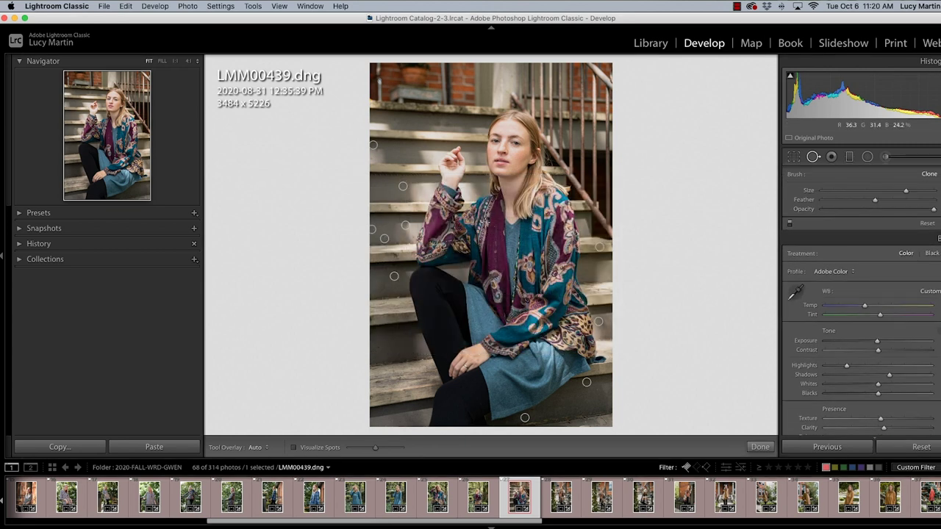
key("m")
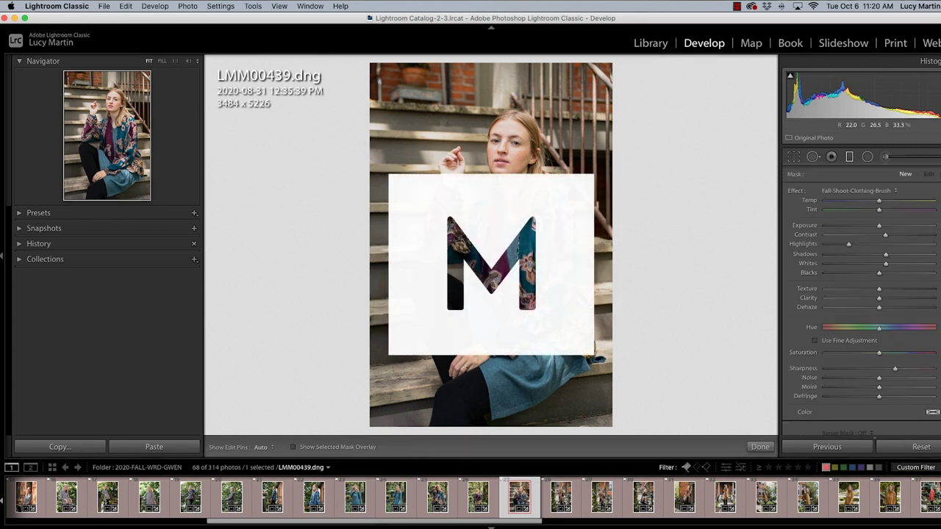
left_click_drag(512, 105, 507, 153)
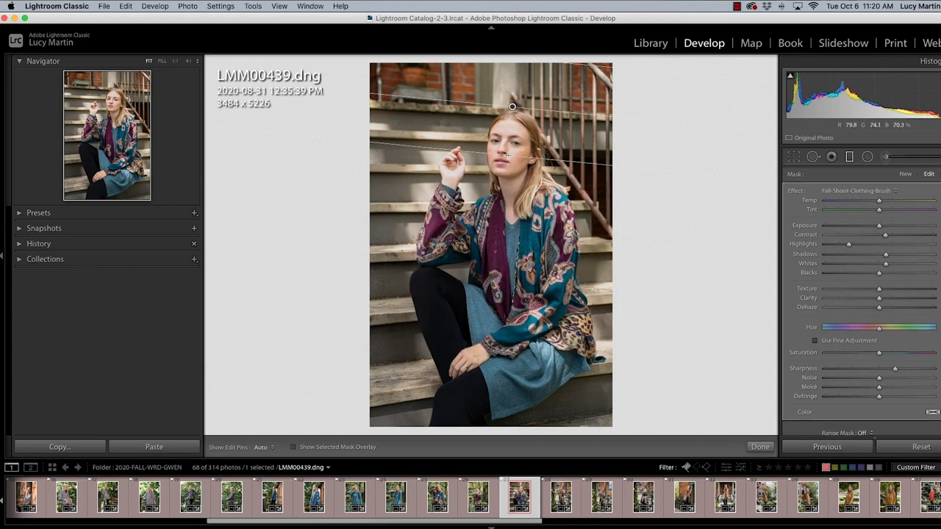
left_click(761, 447)
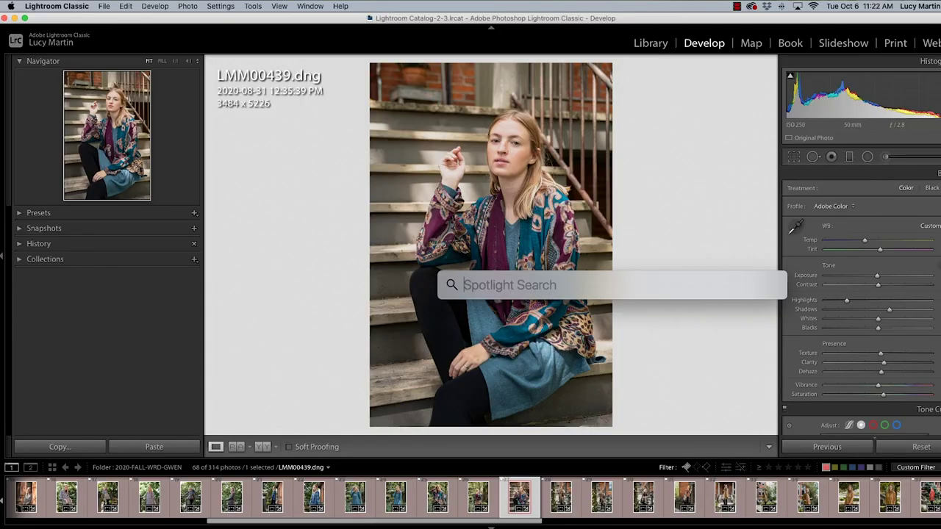
Launch Logi Options via Spotlight and select the MX Anywhere 3's Adobe Lightroom Classic profile.
type("logi")
key("Return")
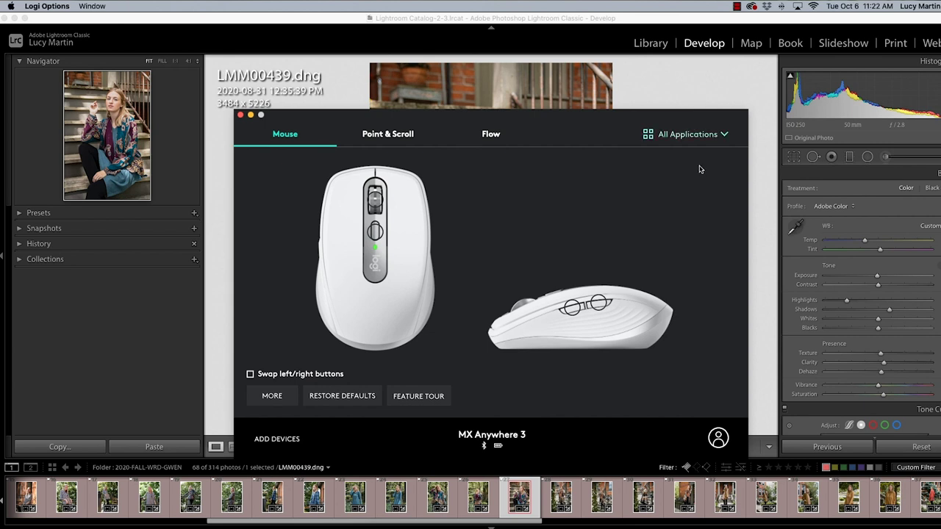
left_click(722, 138)
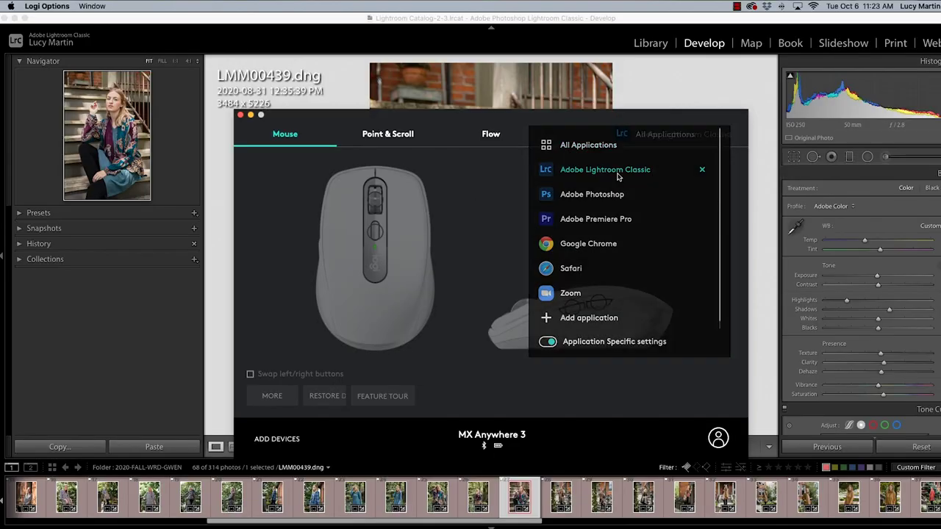
left_click(619, 170)
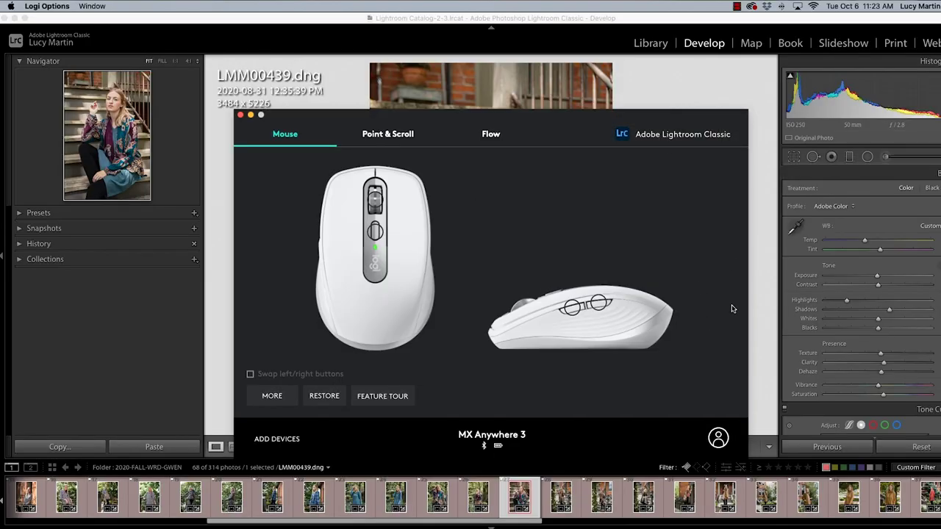
Assign the Q keystroke to an MX Anywhere 3 button in the Lightroom Classic profile.
left_click(373, 203)
left_click(412, 185)
left_click(373, 210)
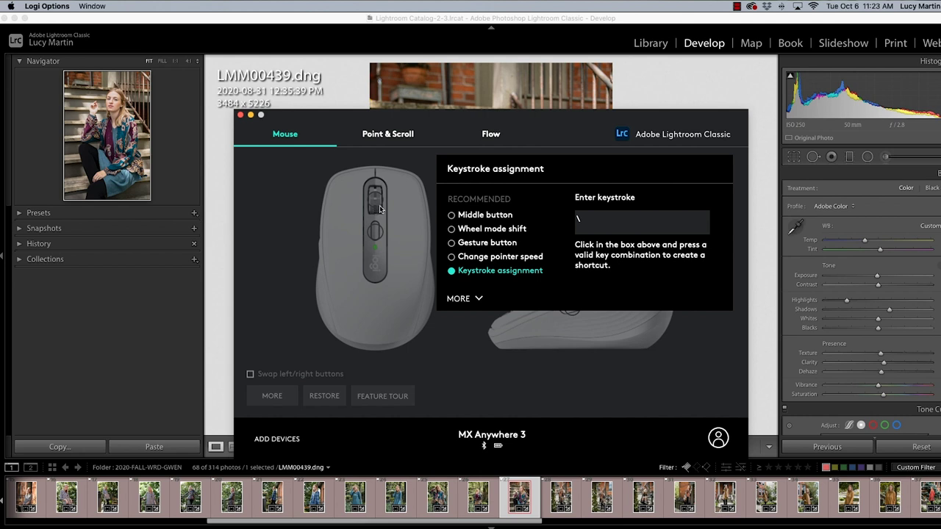
left_click(321, 219)
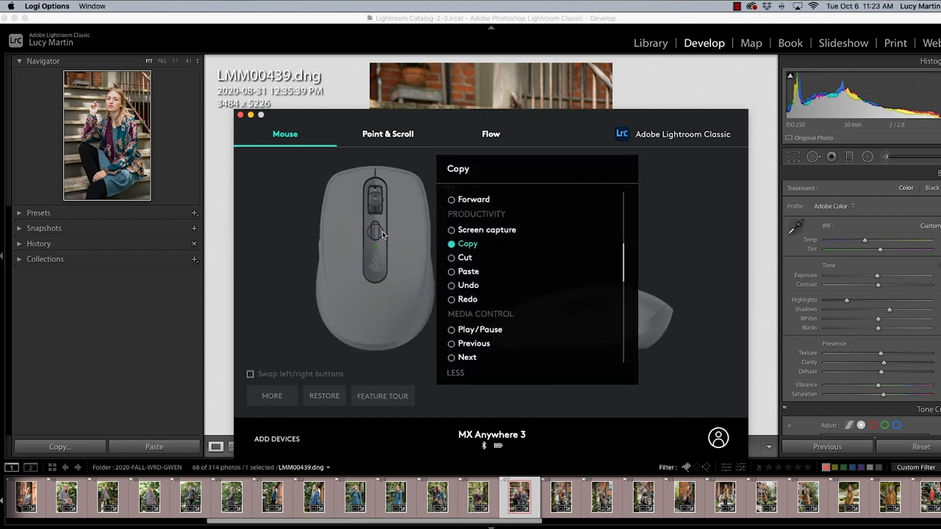
left_click(334, 262)
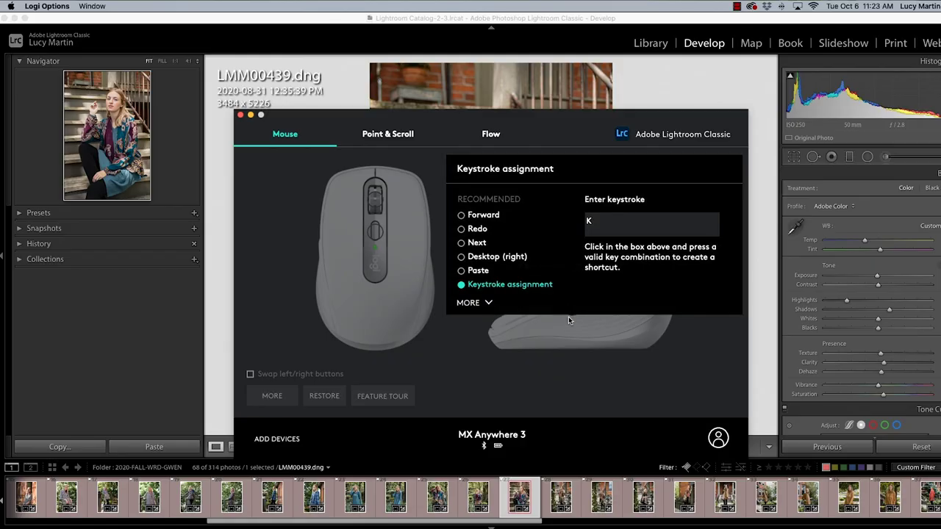
key("q")
left_click(569, 324)
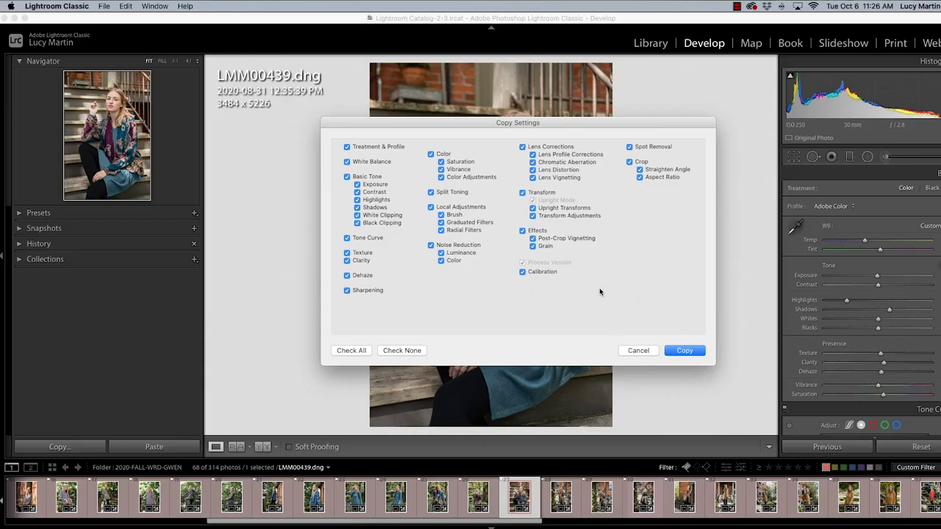
Copy all of LMM00439's develop settings and paste them onto LMM00407.
left_click(684, 352)
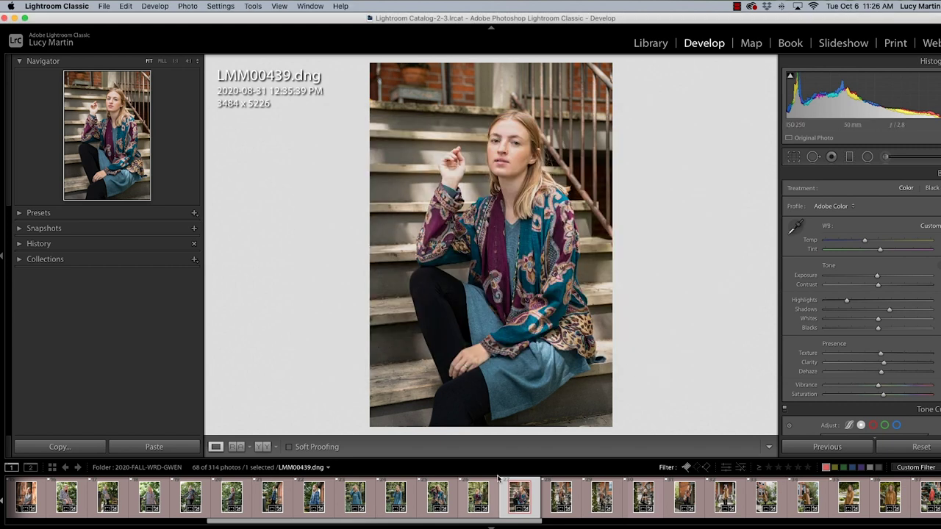
left_click(435, 504)
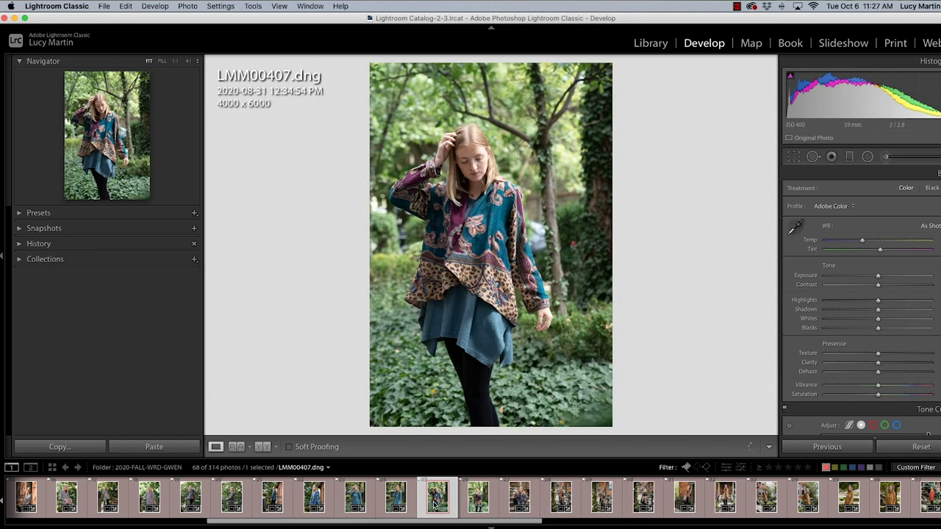
key("super+shift+v")
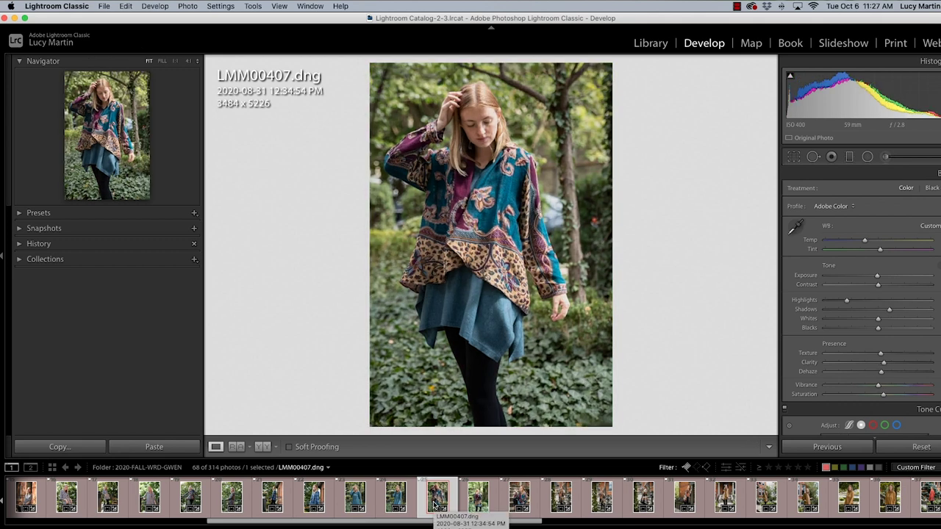
Select LMM00510 and compare its before and after versions.
left_click(551, 494)
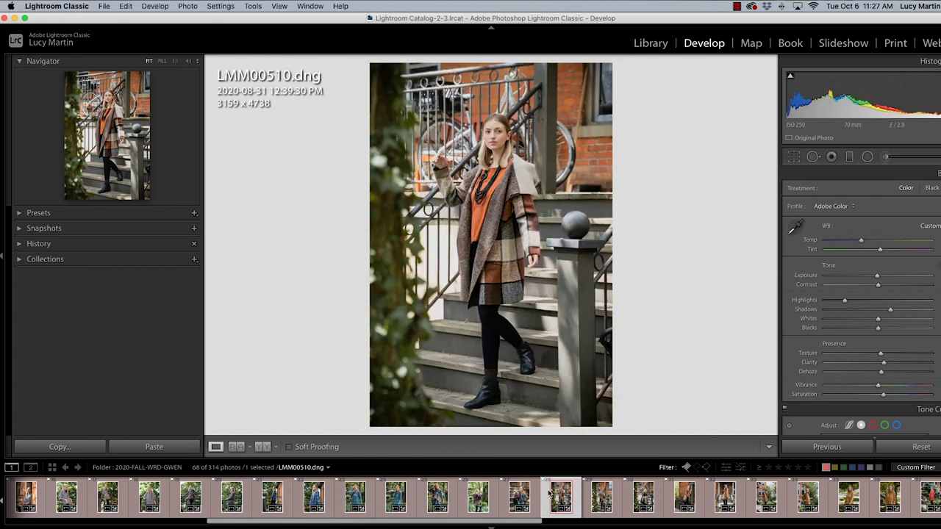
key("backslash")
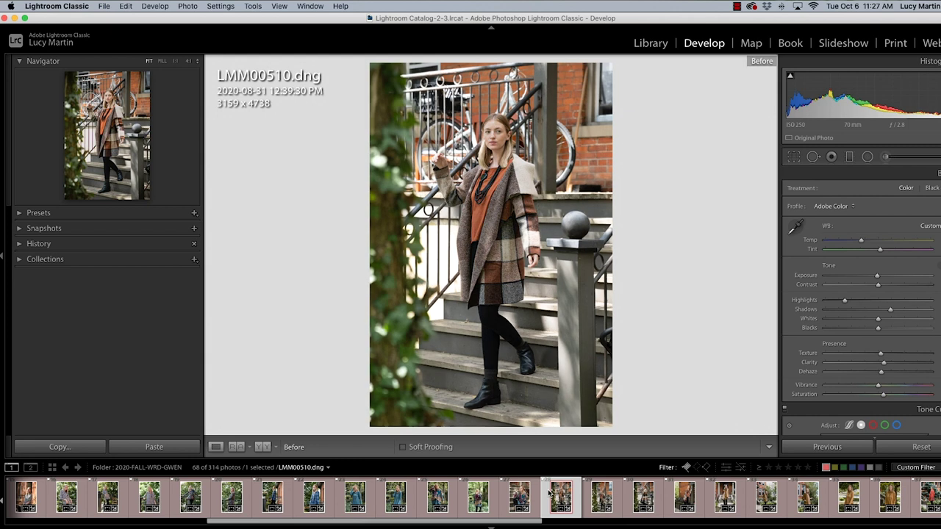
key("backslash")
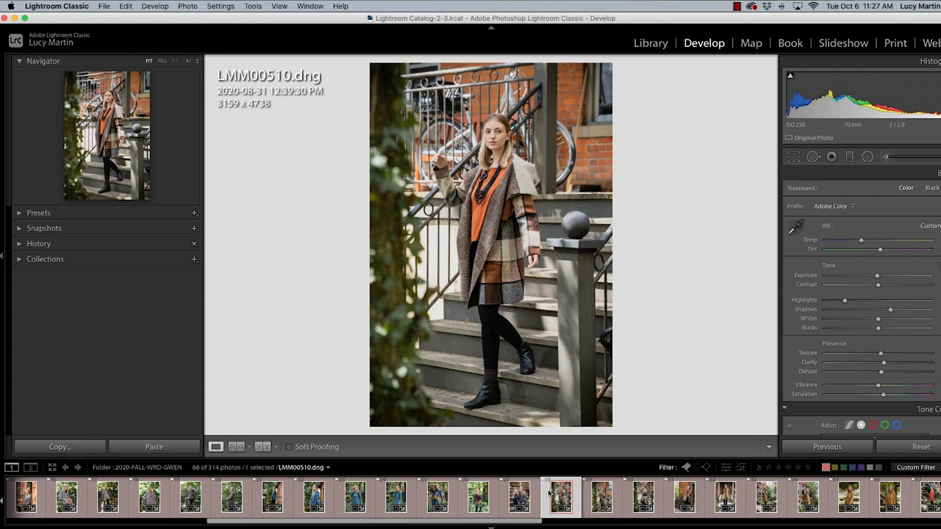
Sync LMM00510's settings to the next four photos, excluding Spot Removal.
scroll(452, 524, "right", 5)
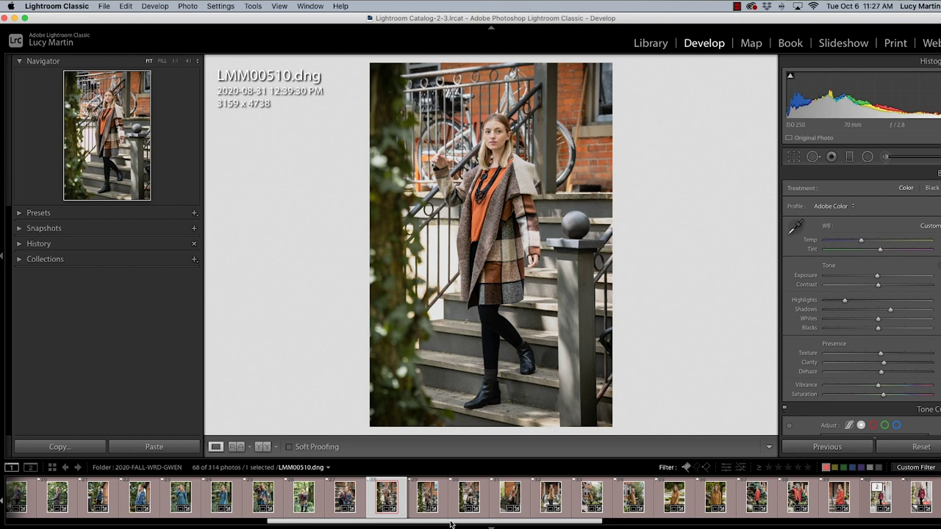
scroll(451, 523, "right", 1)
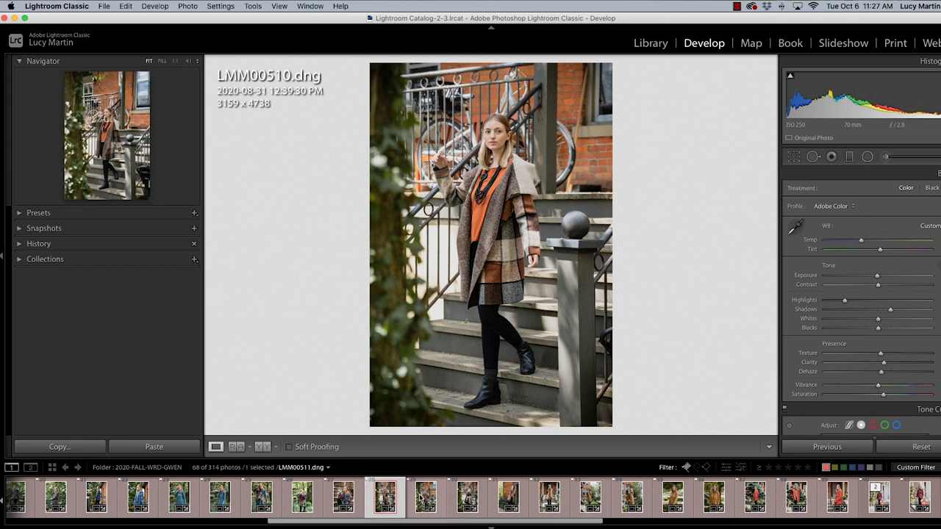
left_click(559, 503, "shift")
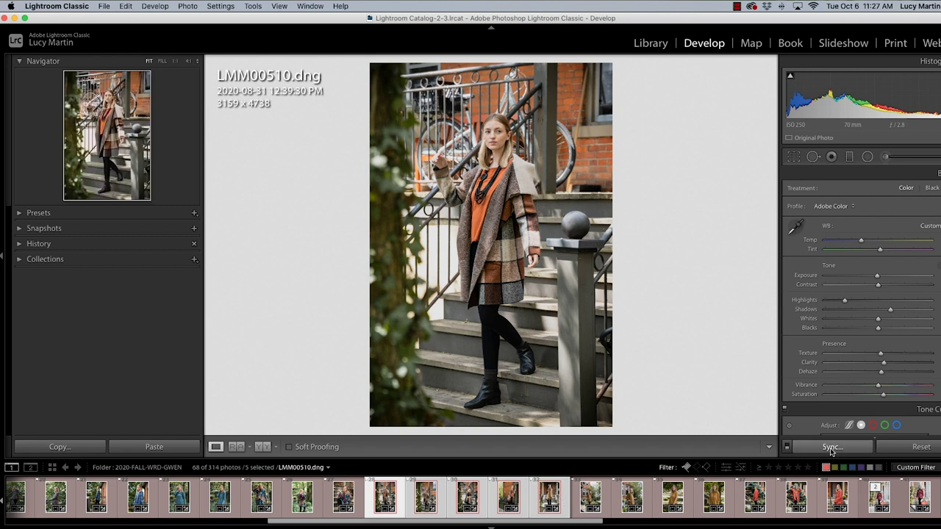
left_click(830, 447)
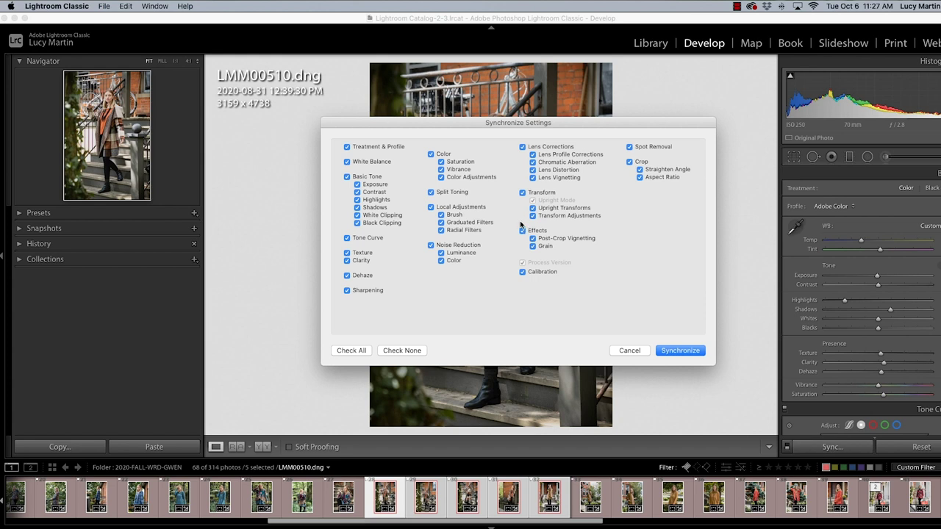
left_click(641, 147)
left_click(684, 352)
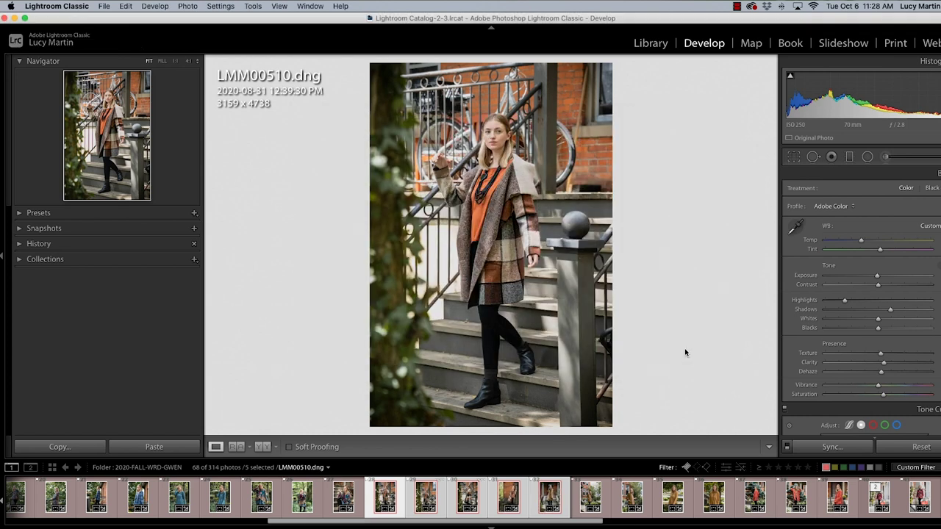
Review the synced photos up to LMM00521, then return to LMM00510 with the Adjustment Brush active.
left_click(379, 498)
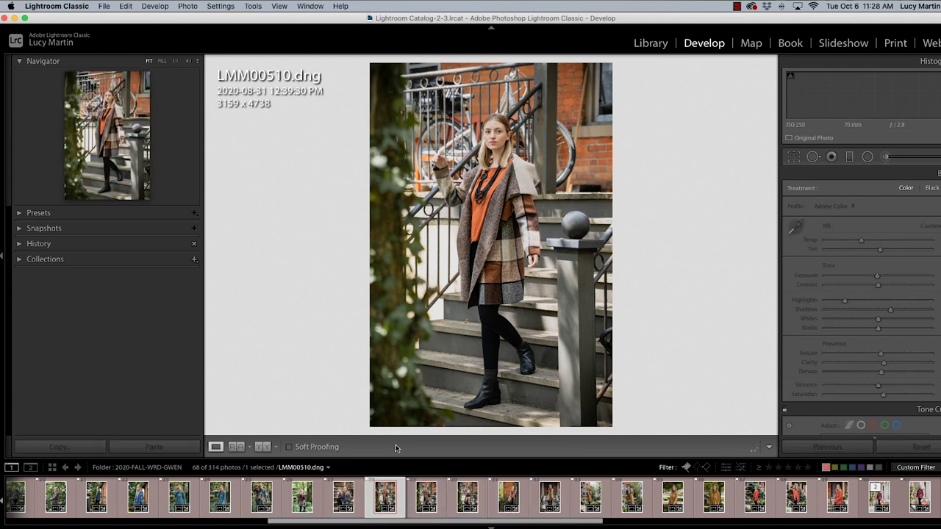
key("Right")
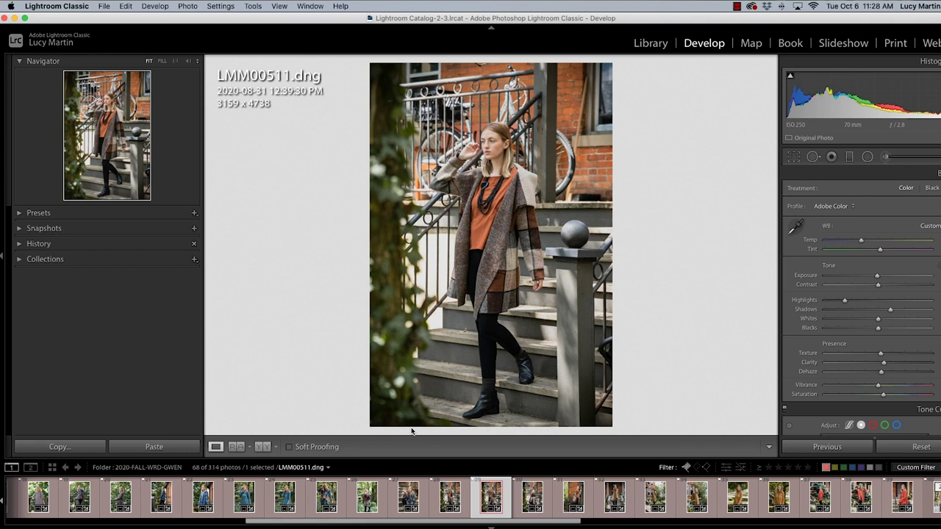
key("Right")
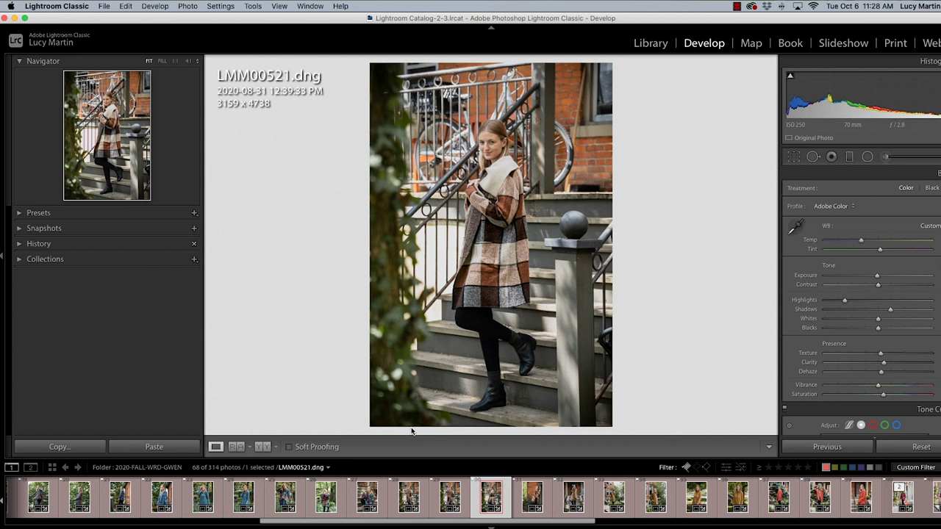
key("Left")
key("Left")
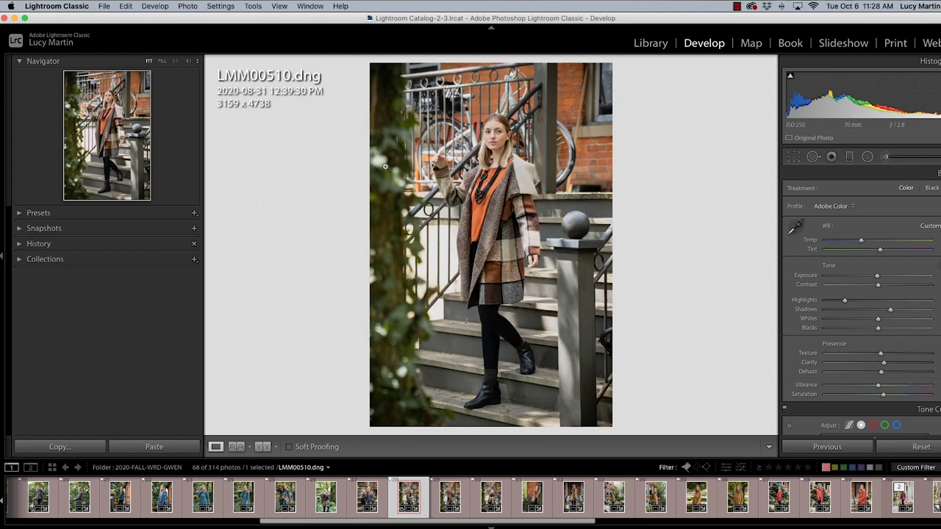
key("k")
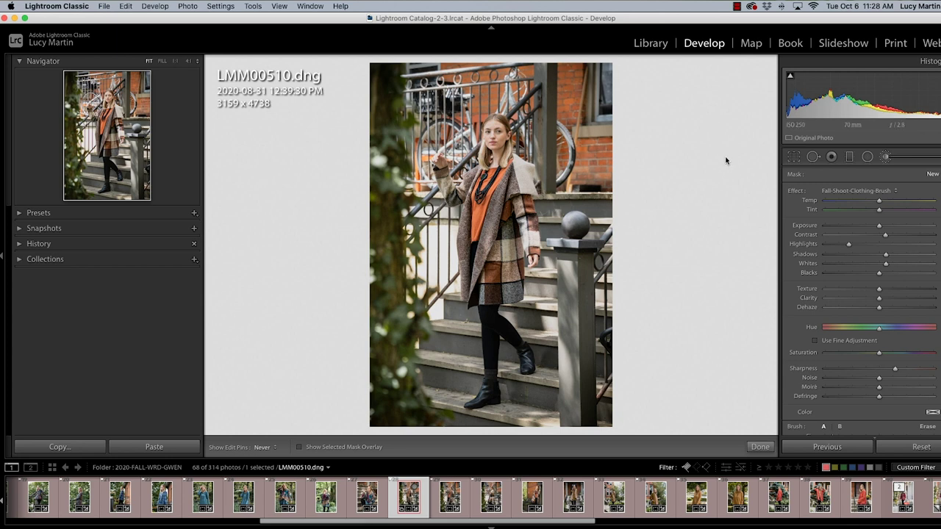
Nudge the brush Contrast up and Blacks down, then start saving the Effect settings as a new preset.
left_click(891, 156)
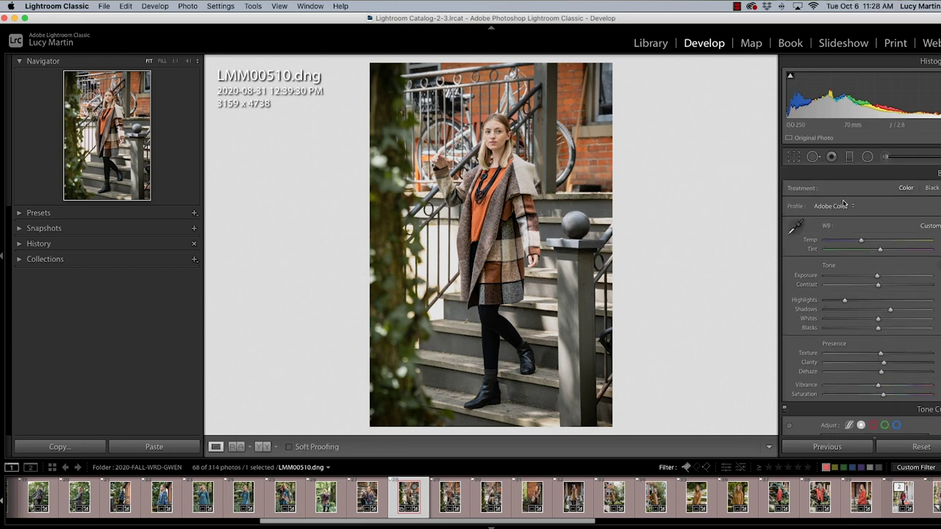
key("k")
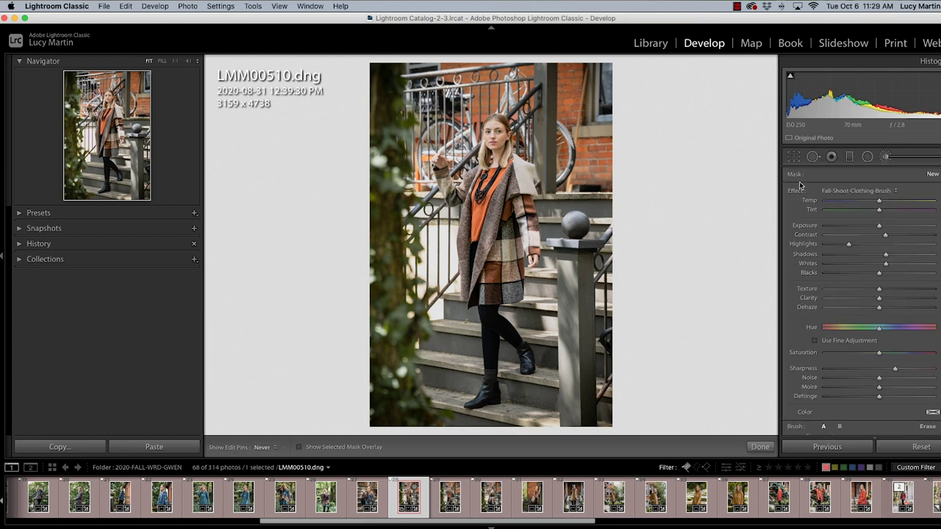
left_click_drag(879, 234, 887, 237)
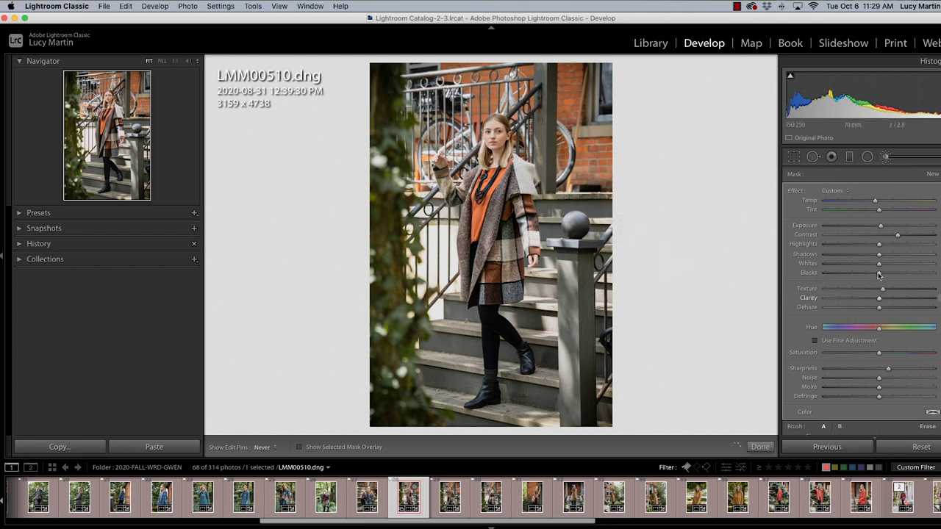
left_click_drag(878, 275, 872, 274)
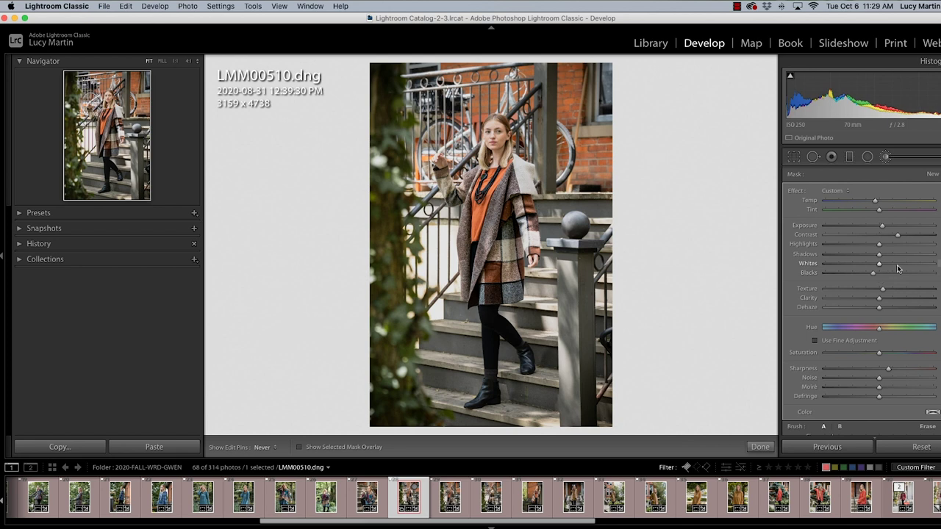
left_click(842, 193)
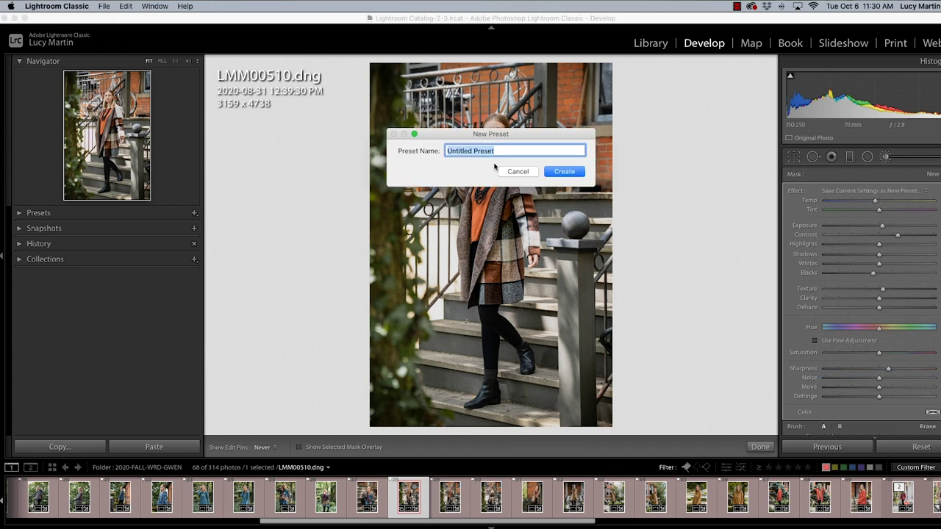
Create the brush preset 'Fall Photoshoot1 - CLOTHING' and finish with the adjustment brush.
type("Fall Photoshoot1 - CLOTHING")
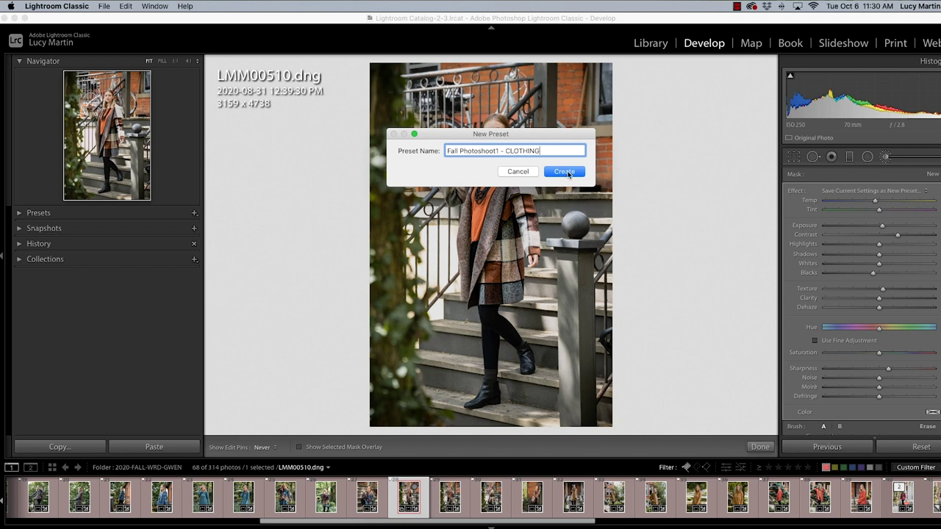
left_click(566, 172)
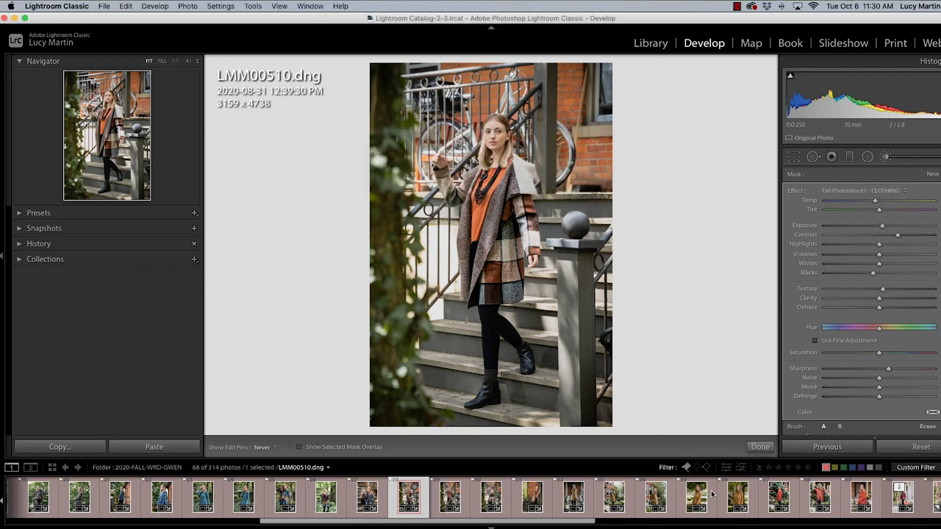
left_click(760, 447)
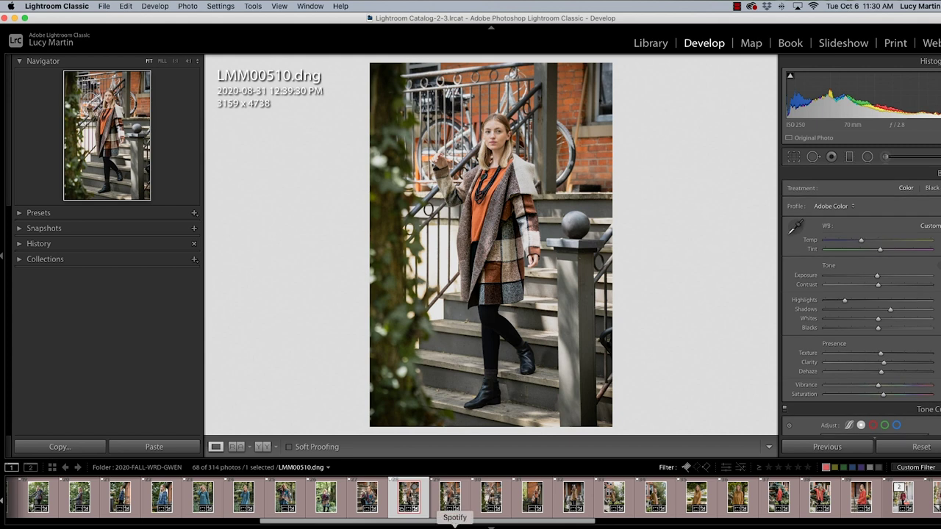
On photo LMM00511, set the adjustment brush effect to the Fall Photoshoot1 - CLOTHING preset.
left_click(451, 500)
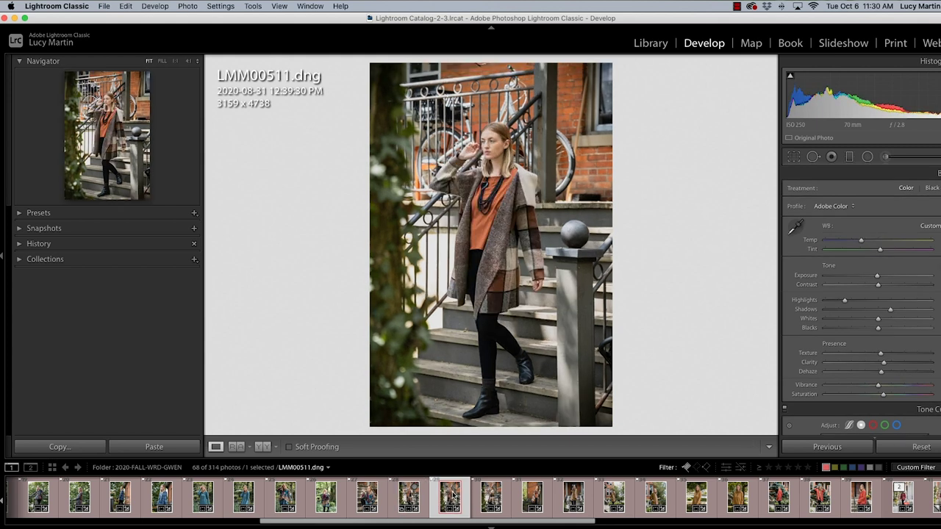
left_click(885, 157)
left_click(875, 191)
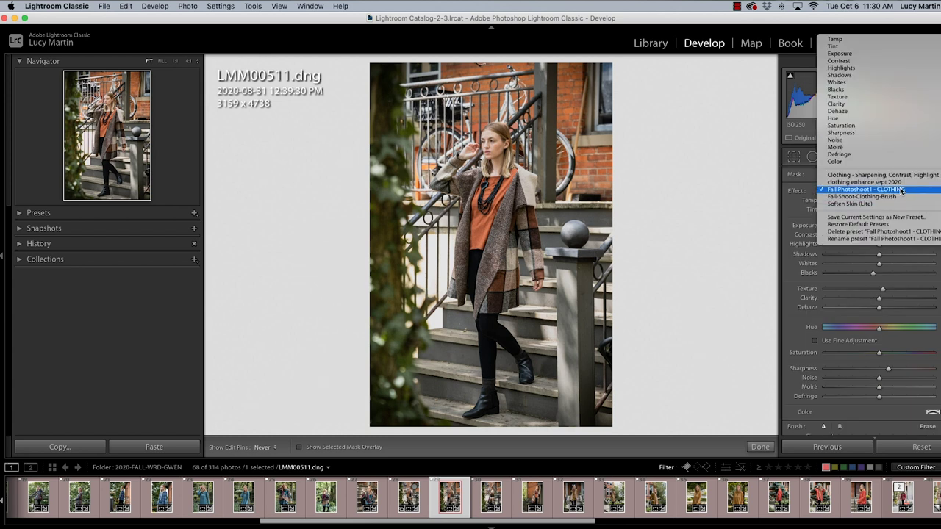
left_click(896, 197)
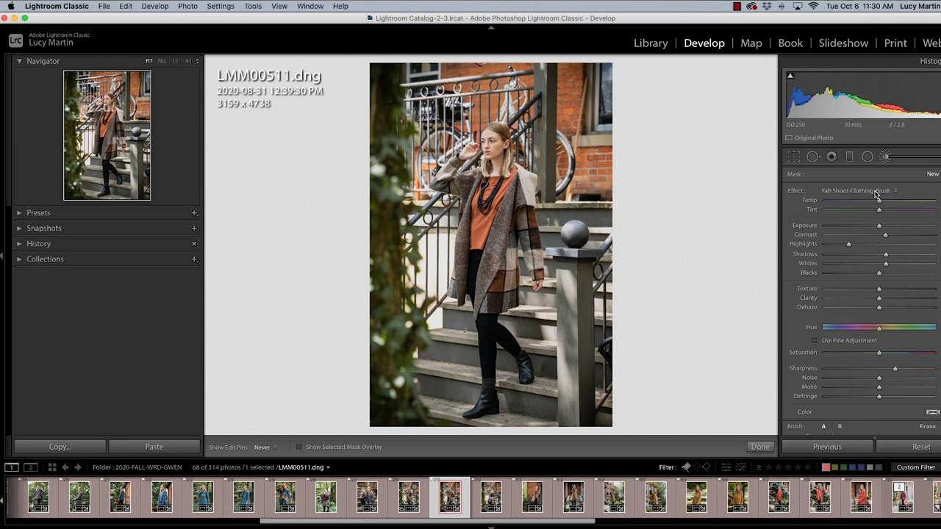
left_click(877, 194)
left_click(875, 184)
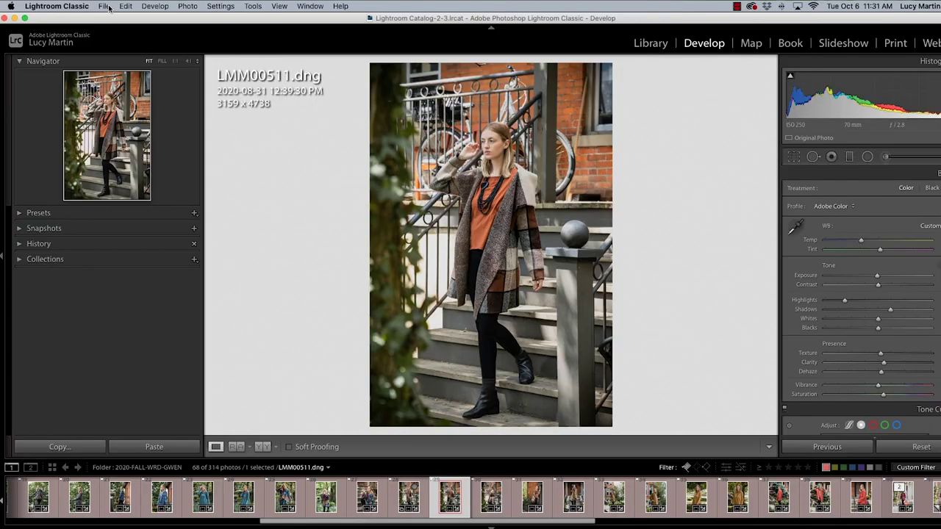
Run Optimize Catalog from the File menu and confirm the optimization.
left_click(104, 6)
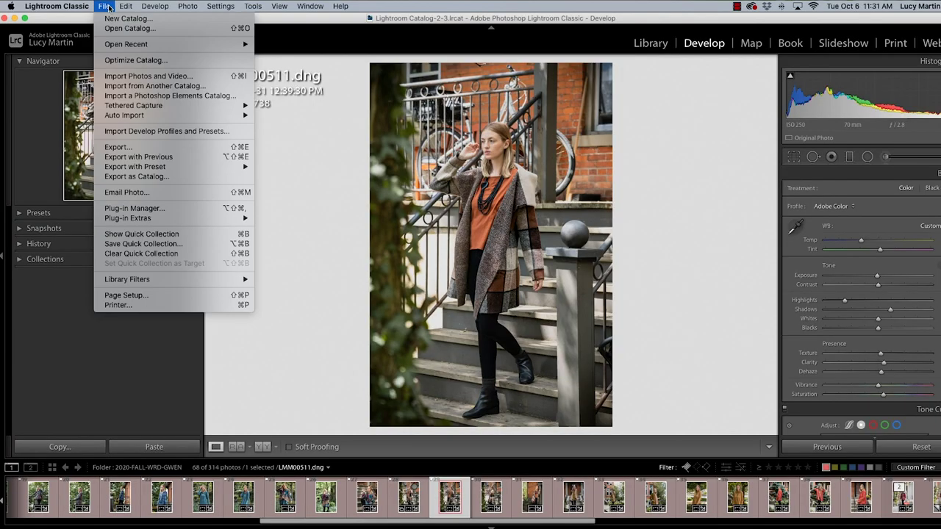
left_click(129, 60)
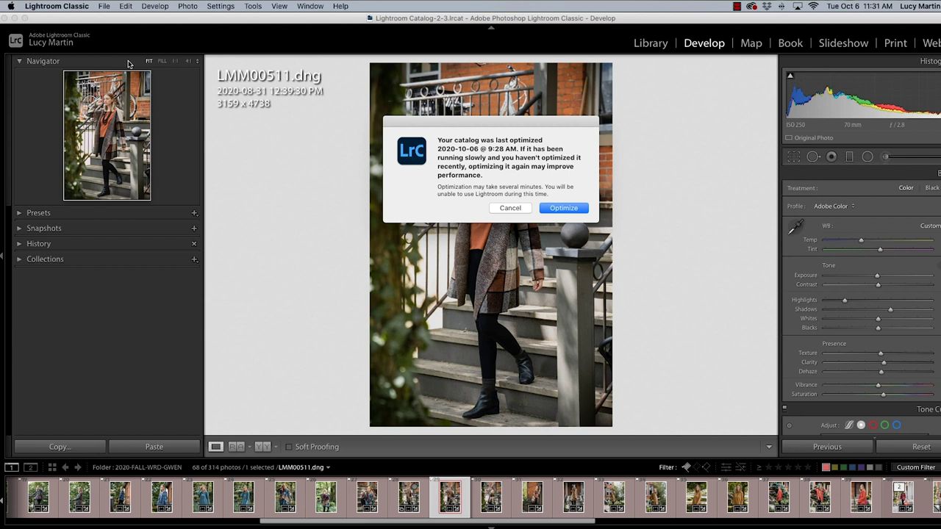
left_click(564, 208)
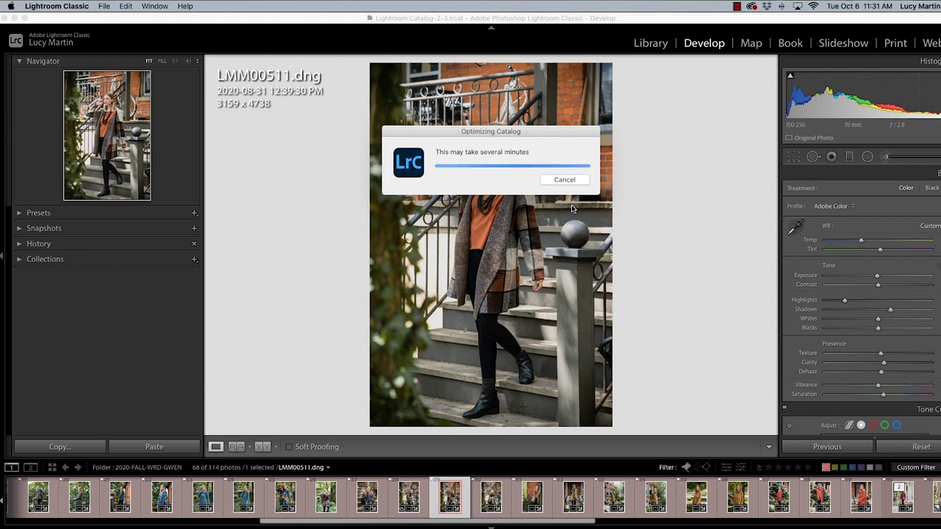